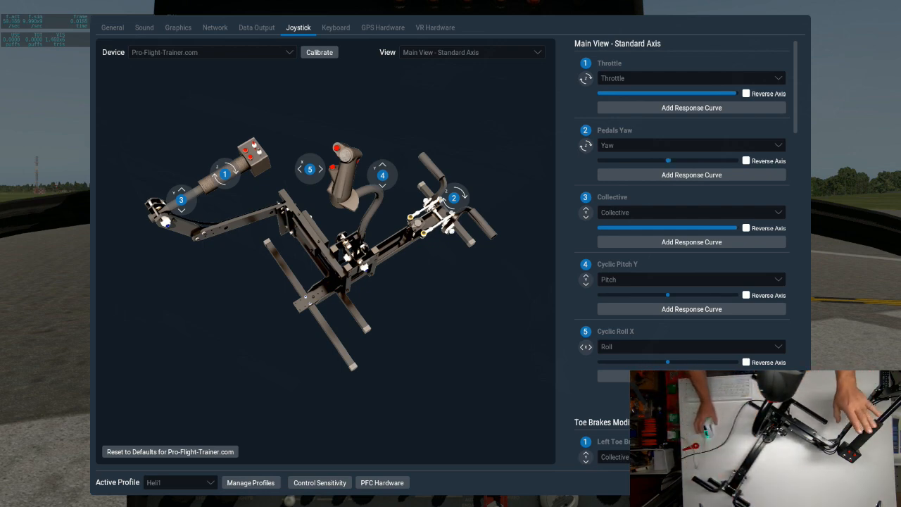
Step: Run the axis calibration: move every axis through its full range, then record the centre positions and finish
click(318, 54)
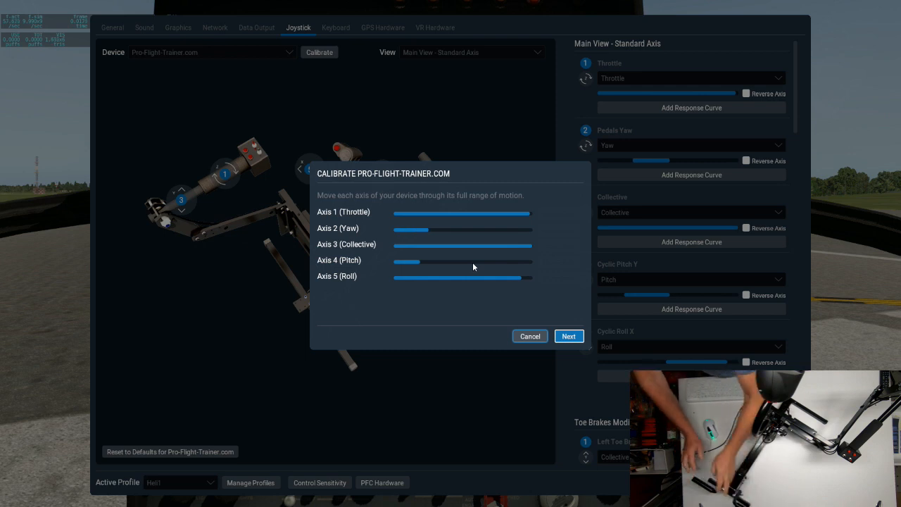
click(569, 337)
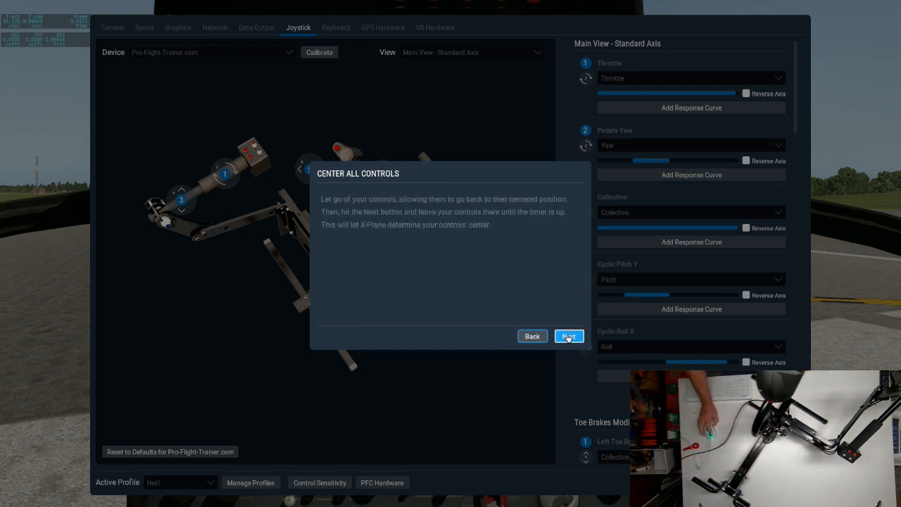
click(569, 338)
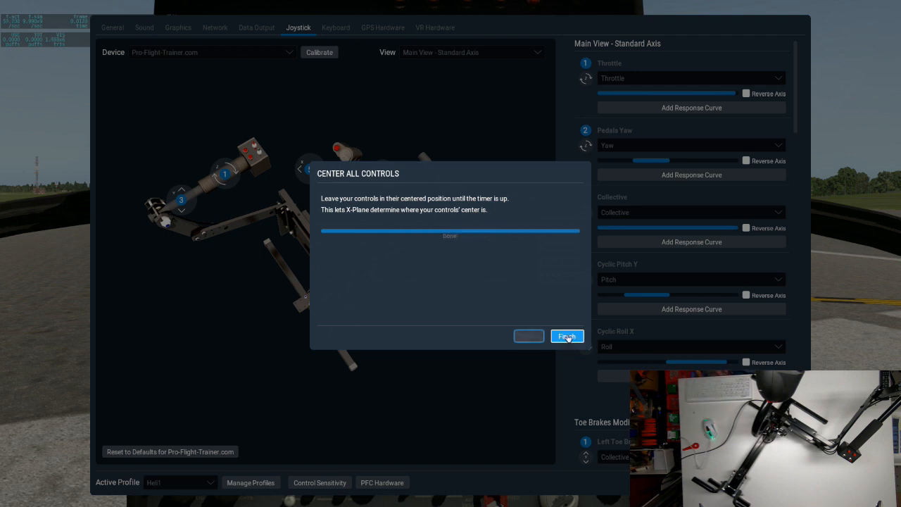
click(568, 337)
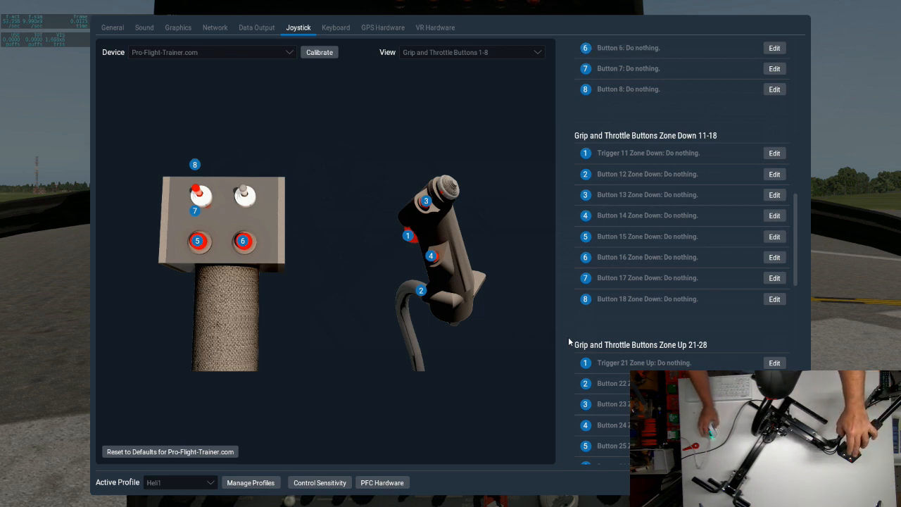
Step: Assign Button 6 to Engage starters via the 'start' command search
click(775, 48)
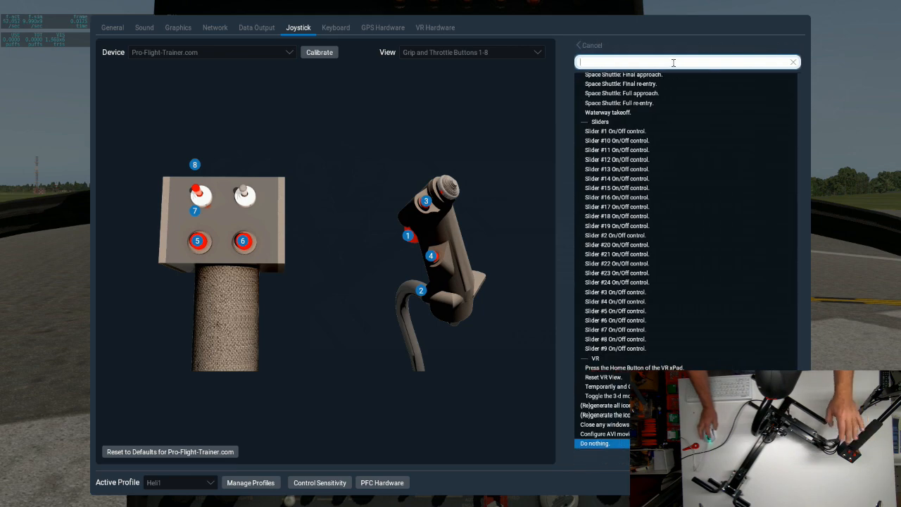
text(st)
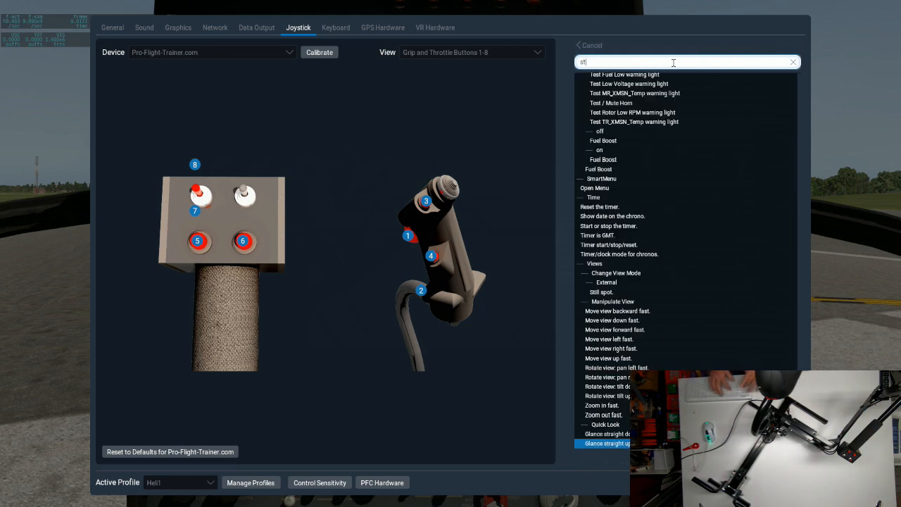
text(art)
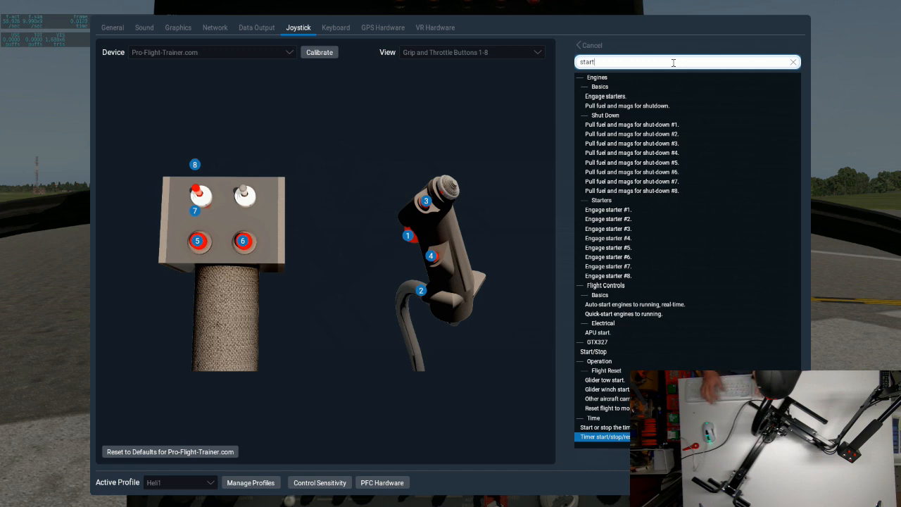
key(Return)
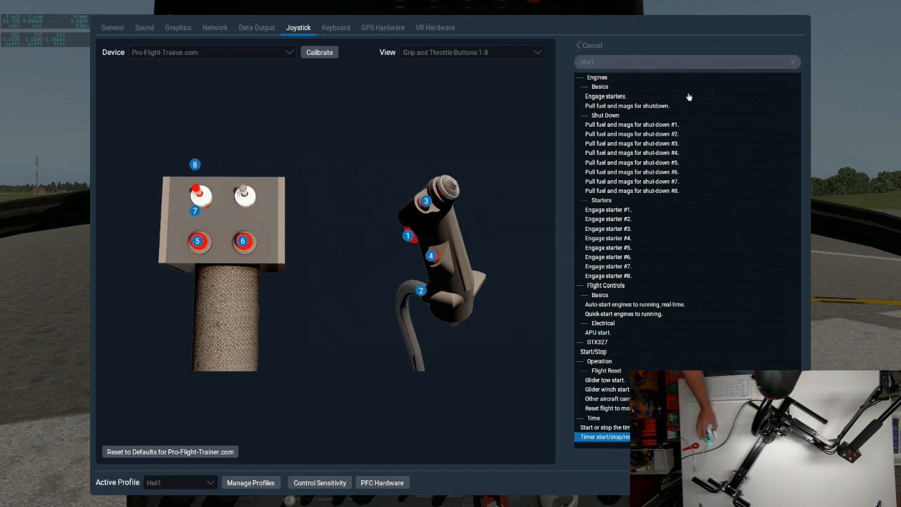
click(612, 98)
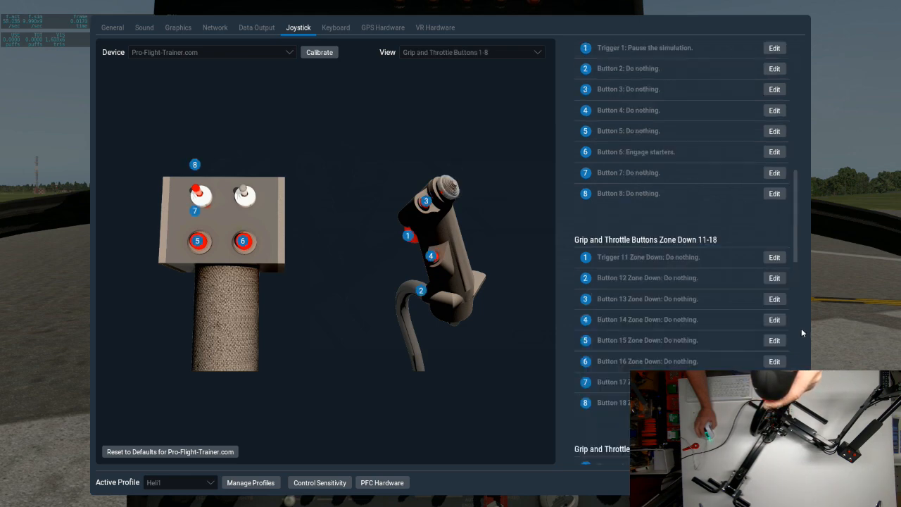
Step: Assign Trigger 1 to Contact ATC via the 'atc' command search
click(774, 48)
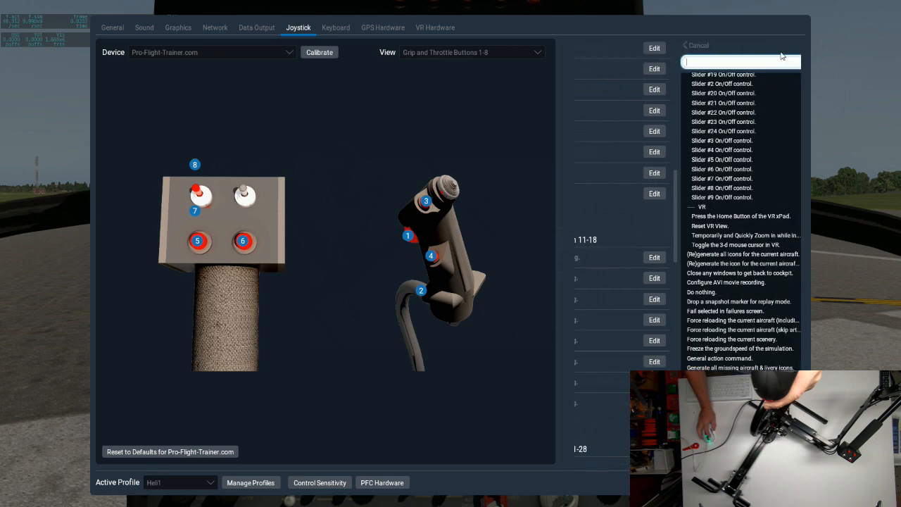
text(a)
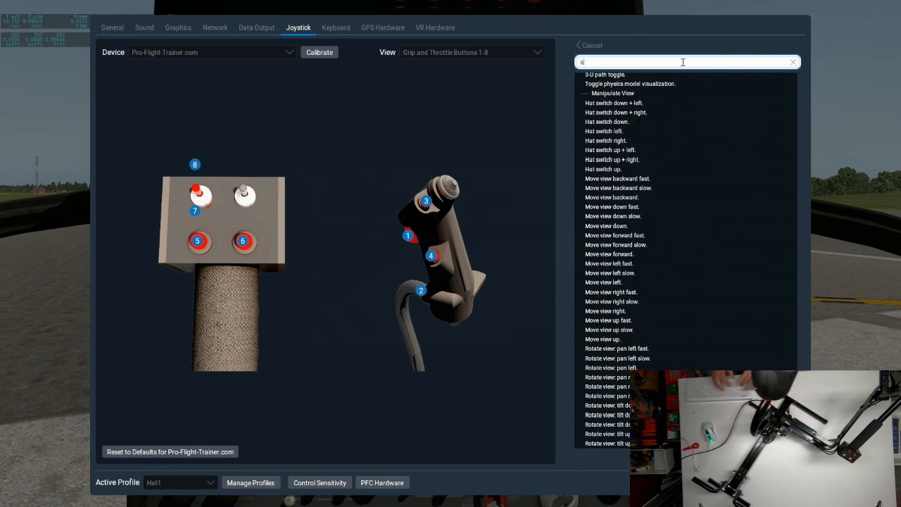
text(tc)
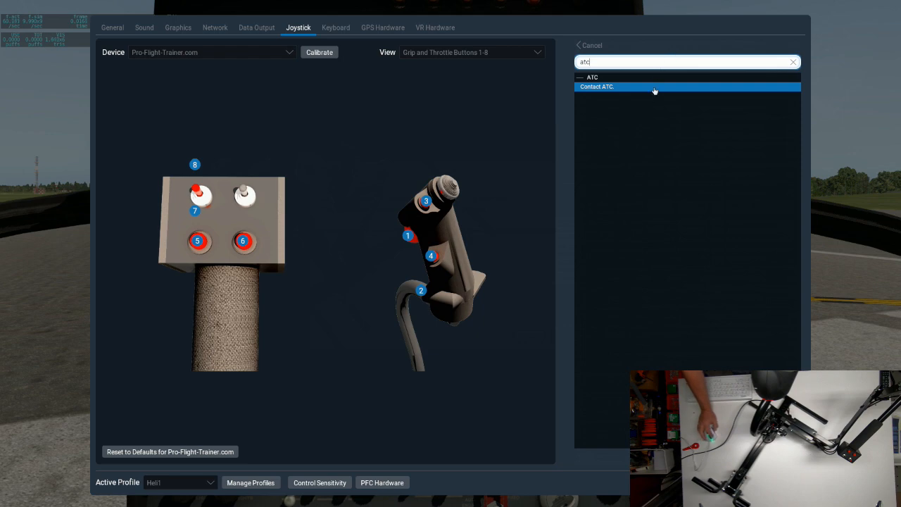
key(Return)
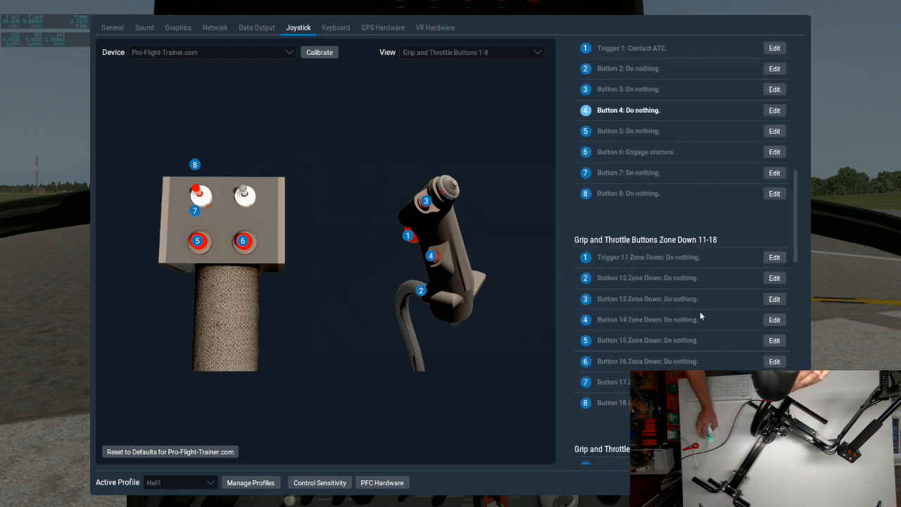
Step: Assign Button 4 to Pause the simulation, collapsing the Replay results to find it
click(774, 111)
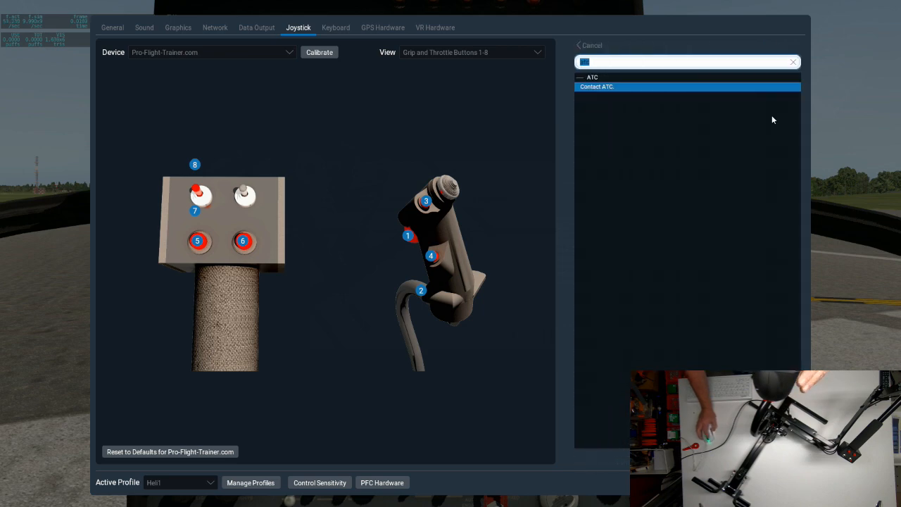
text(pause)
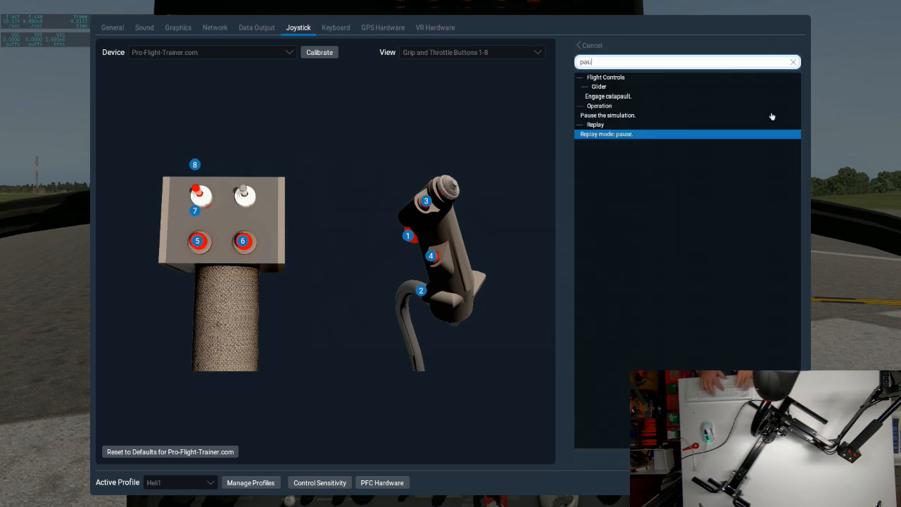
click(621, 96)
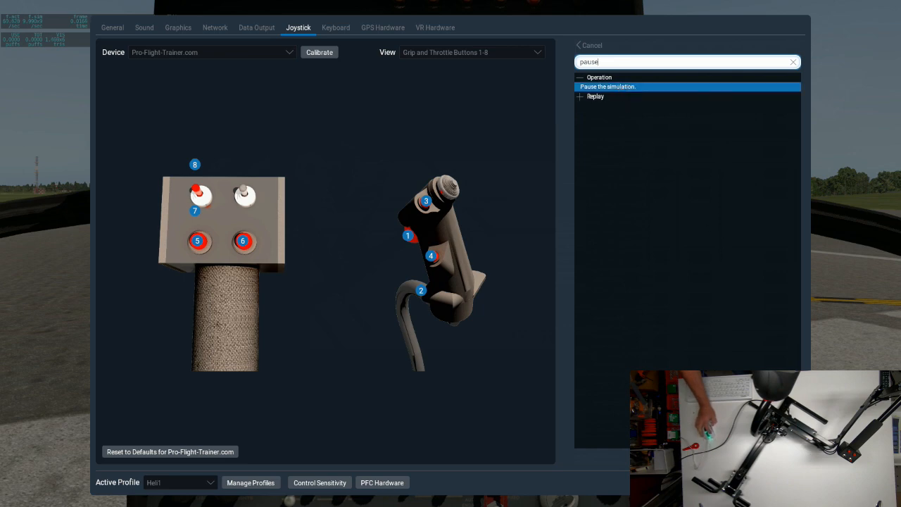
click(687, 86)
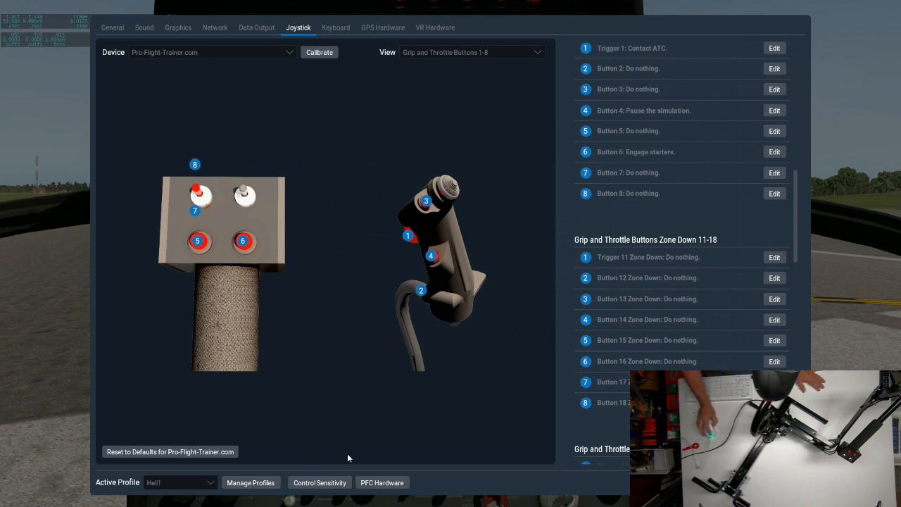
click(321, 483)
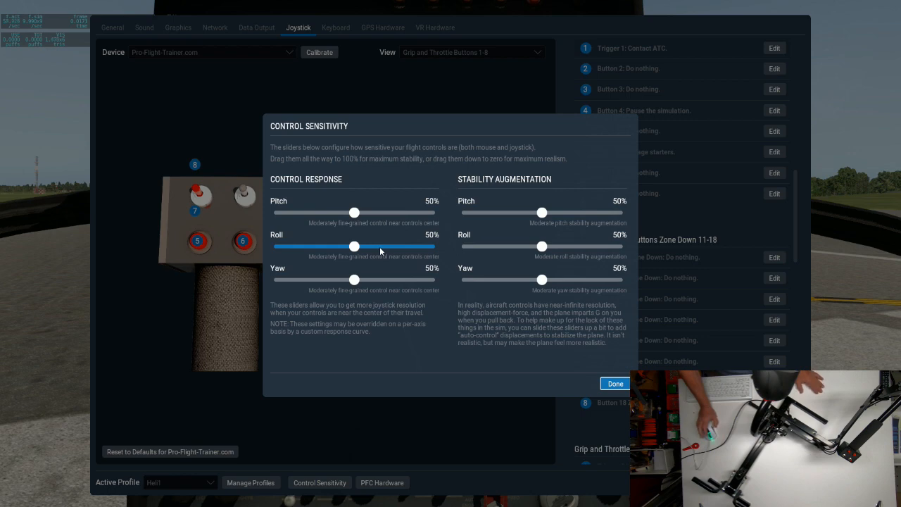
Step: Leave the control sensitivities at 50% and close joystick settings back to the helicopter cockpit
click(615, 383)
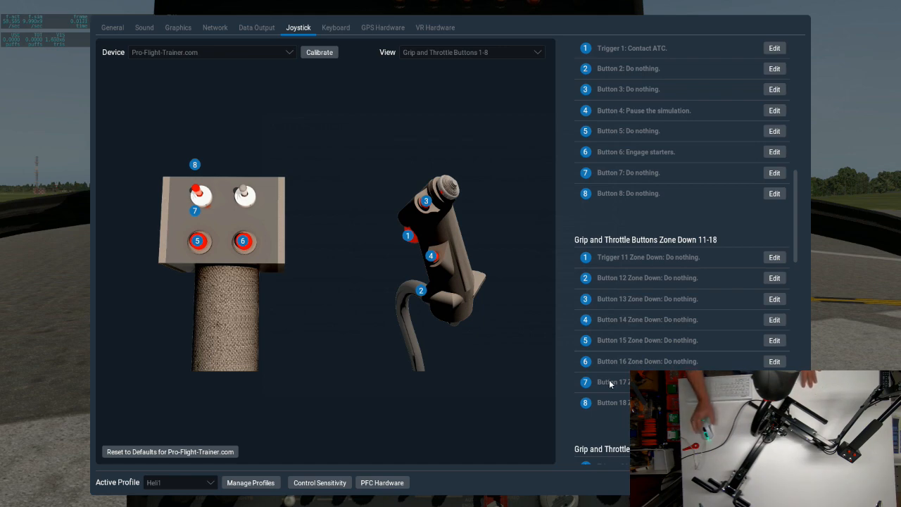
key(Escape)
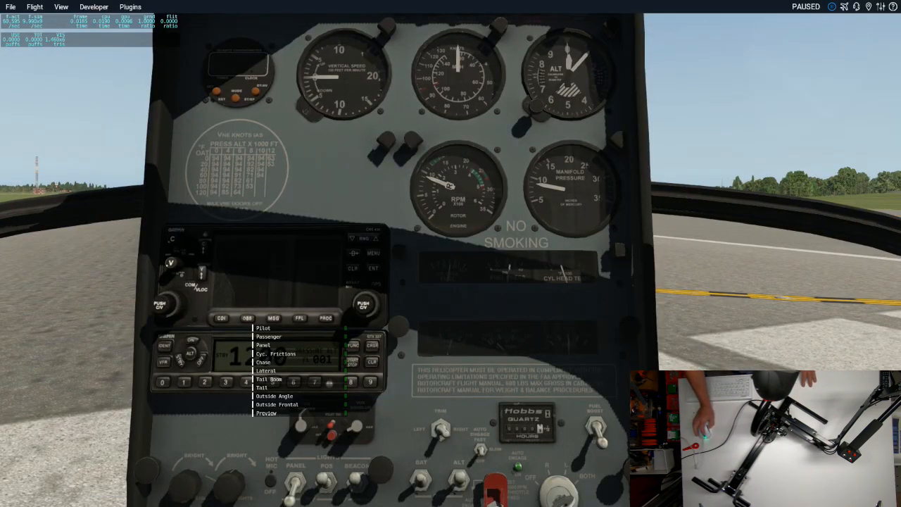